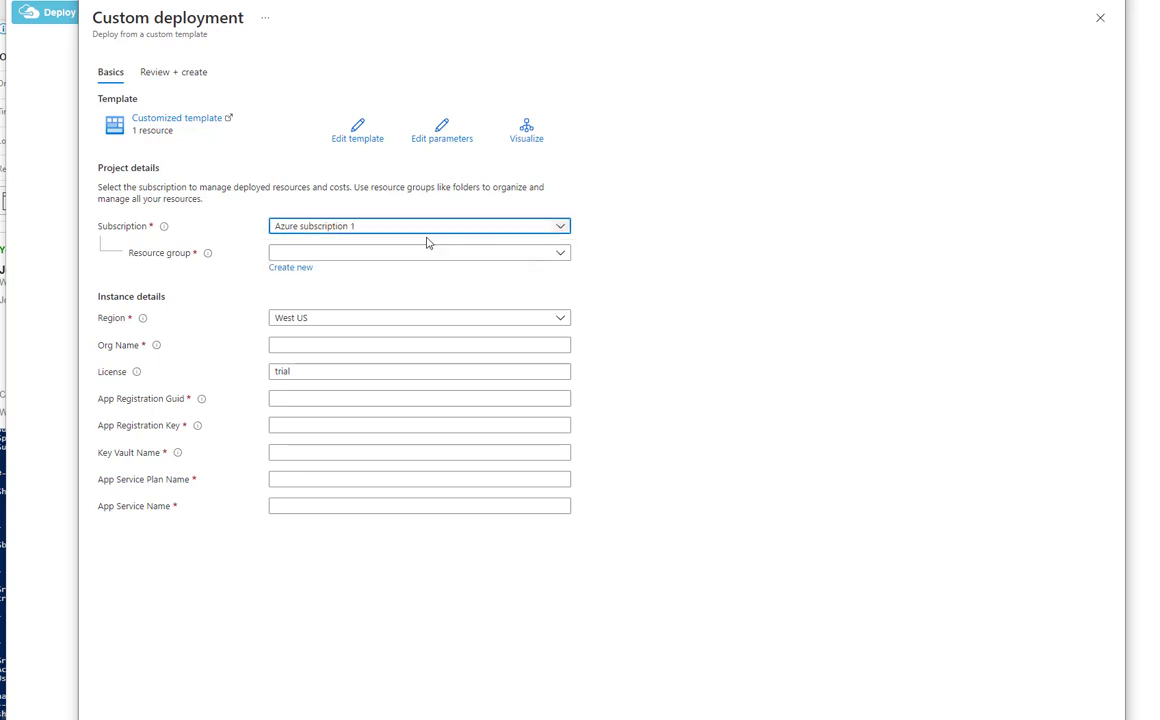
# Choose the Synterex resource group and enter 'Synterex, Inc.' as the Org Name.
pyautogui.click(368, 254)
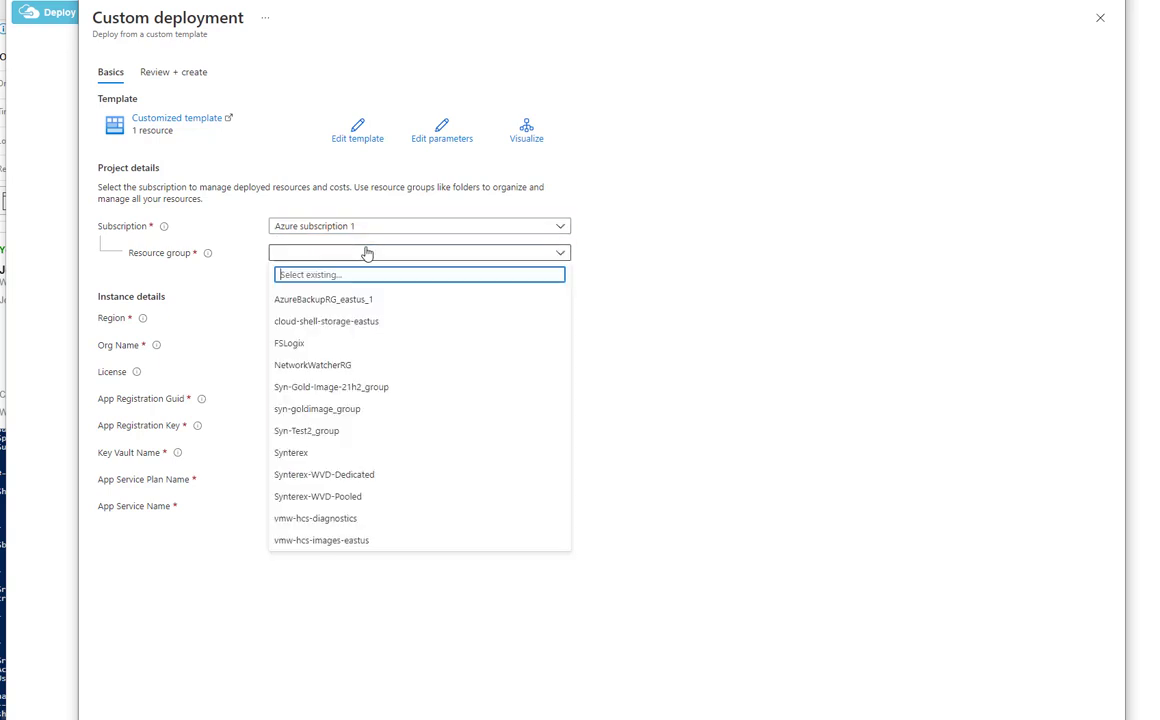
pyautogui.click(310, 455)
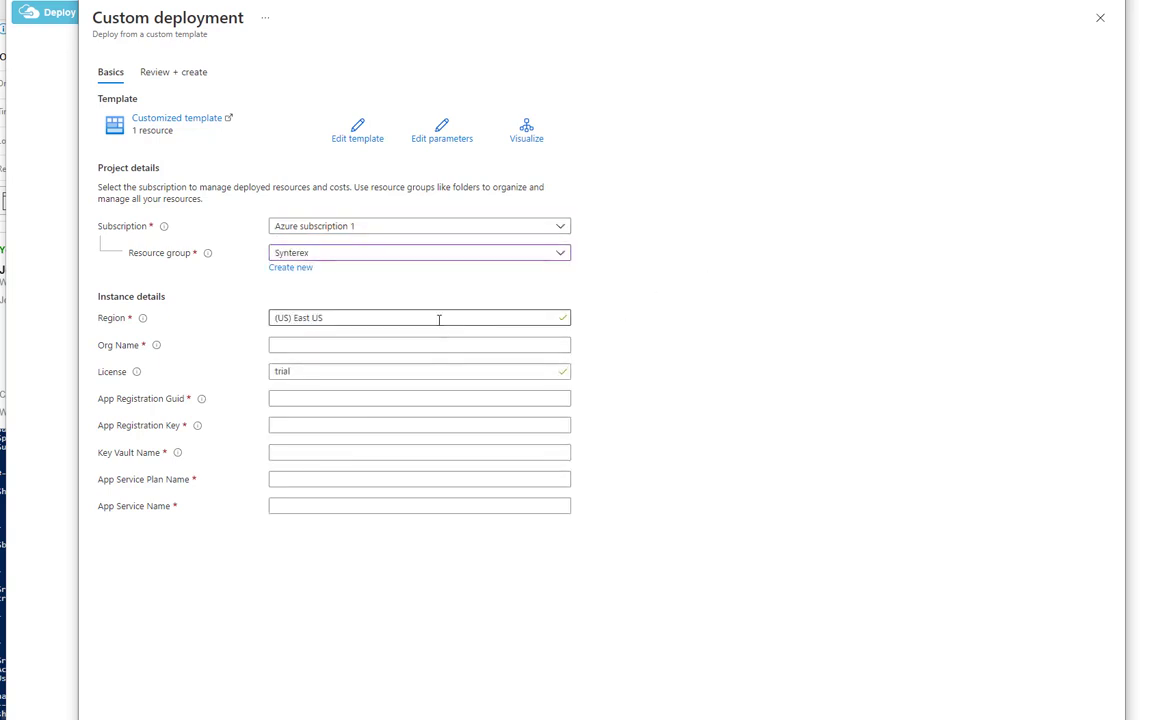
pyautogui.click(334, 345)
pyautogui.write('Synte')
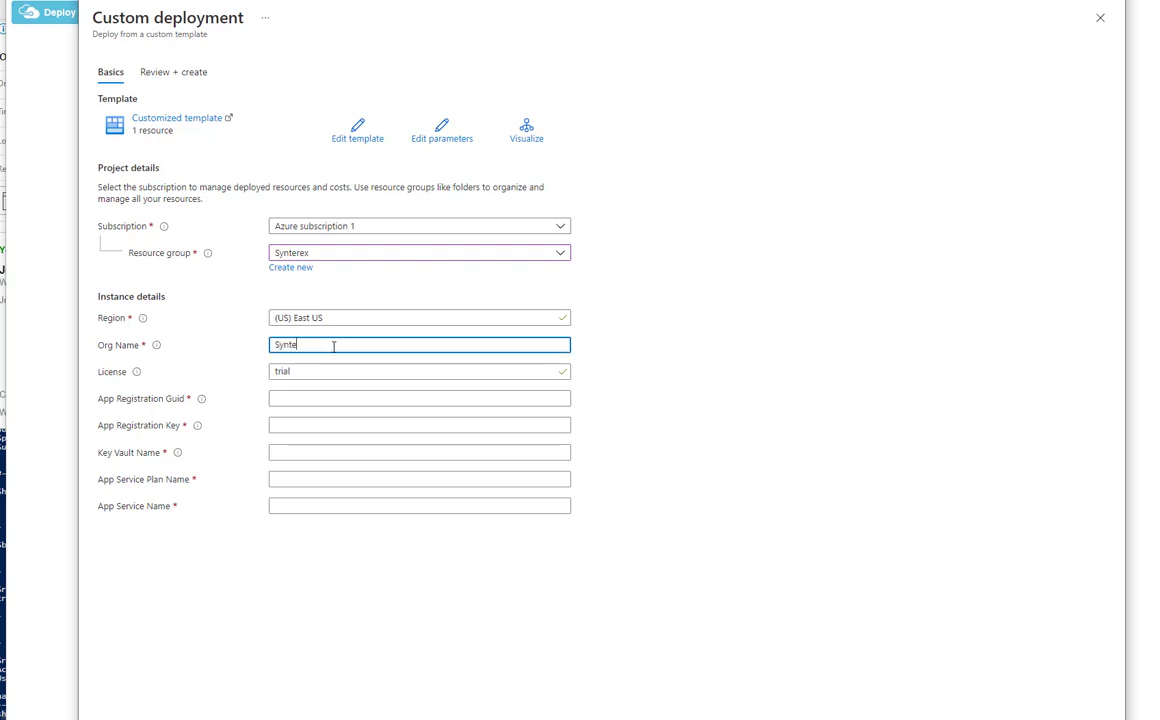
pyautogui.write('rex, Inc.')
pyautogui.click(356, 370)
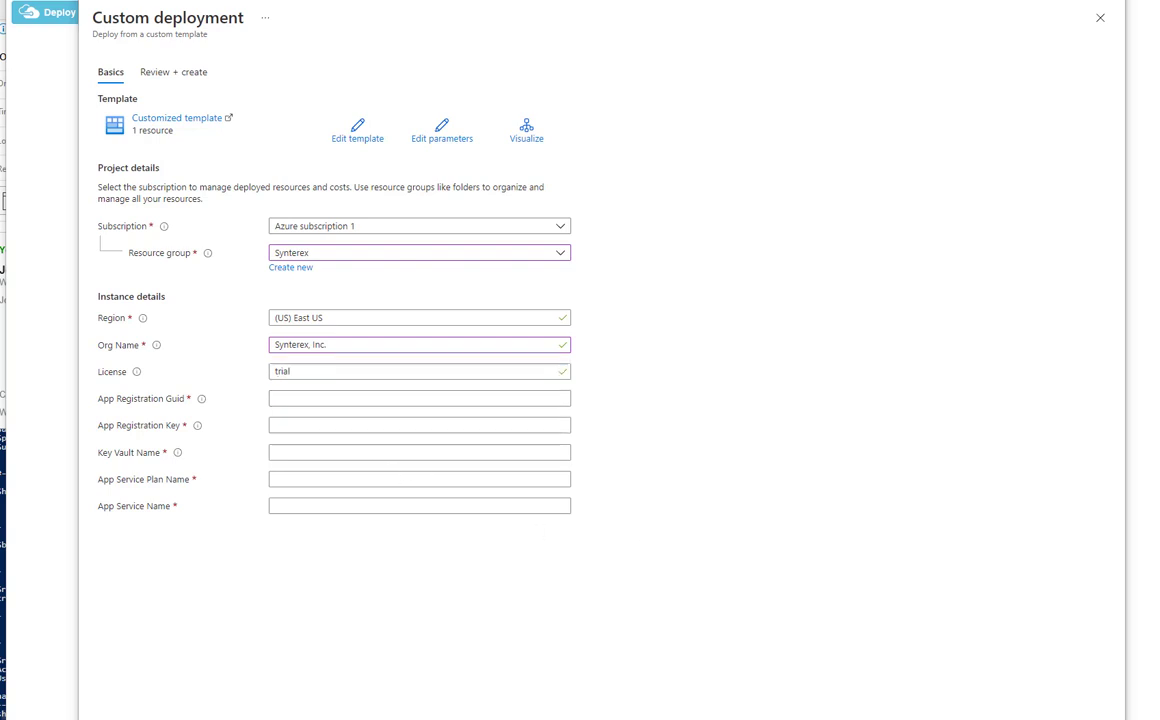
pyautogui.hotkey('alt', 'Tab')
# Paste the app's client ID from the notes into App Registration Guid.
pyautogui.moveTo(372, 129); pyautogui.dragTo(171, 129)
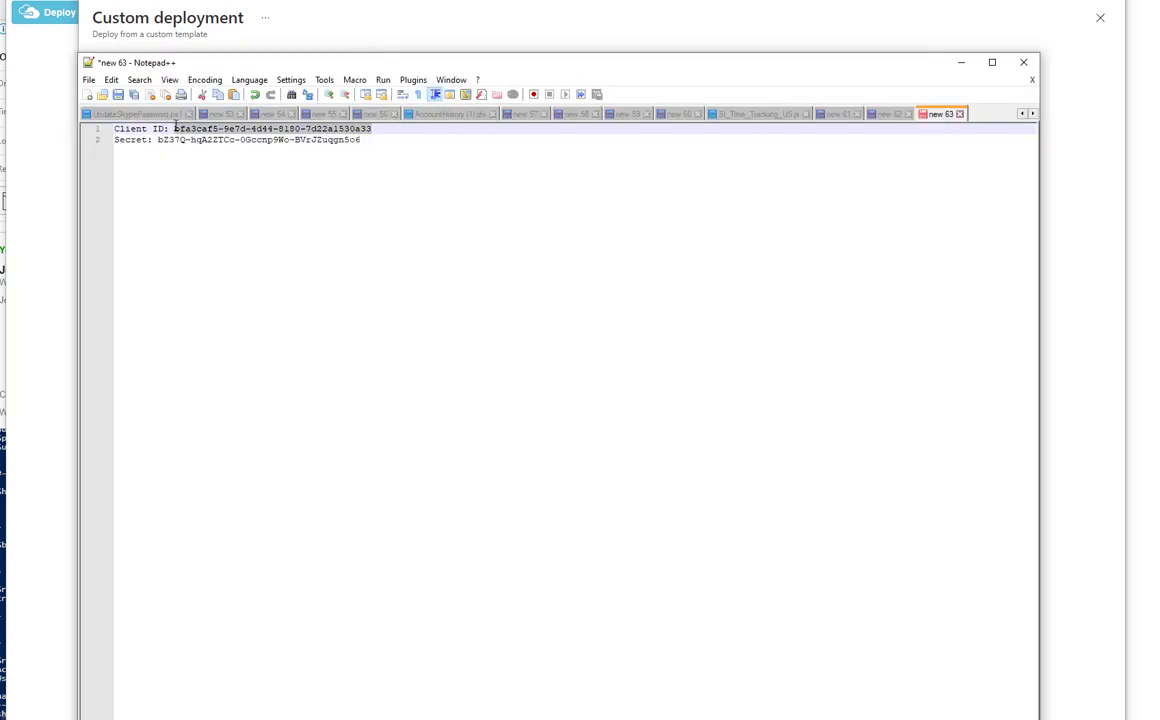
pyautogui.click(1092, 355)
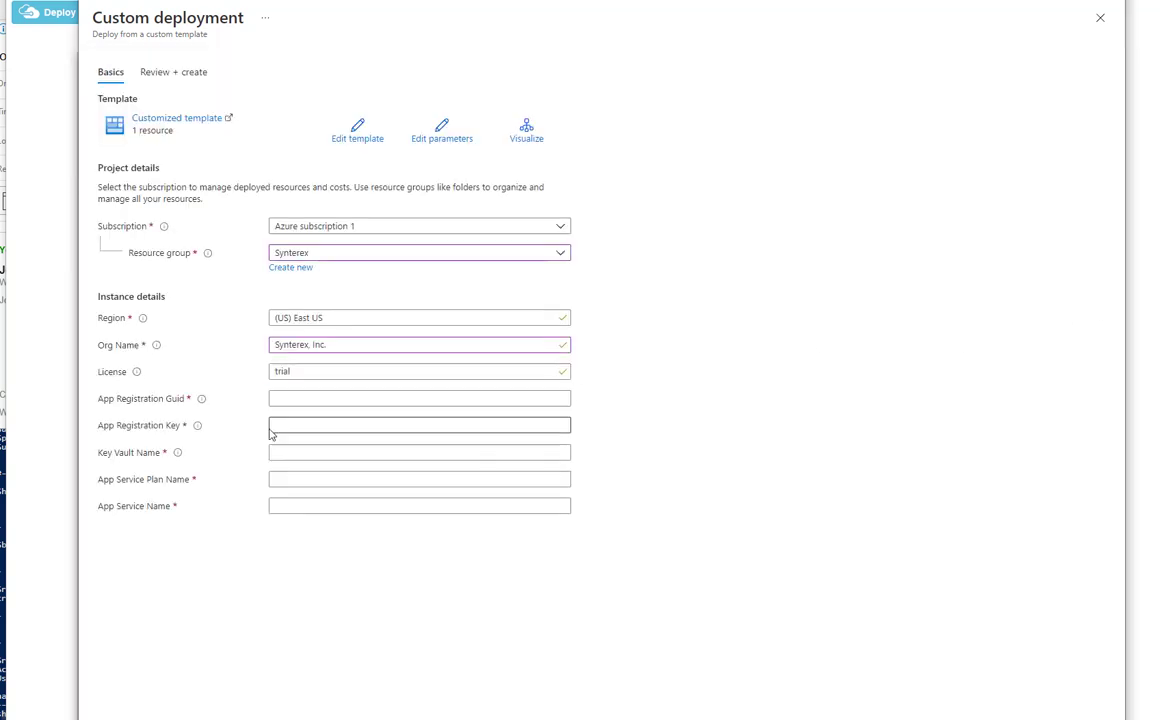
pyautogui.click(285, 397)
pyautogui.write('bf63caf5-9e7d-4d44-8180-7d22a1530a33')
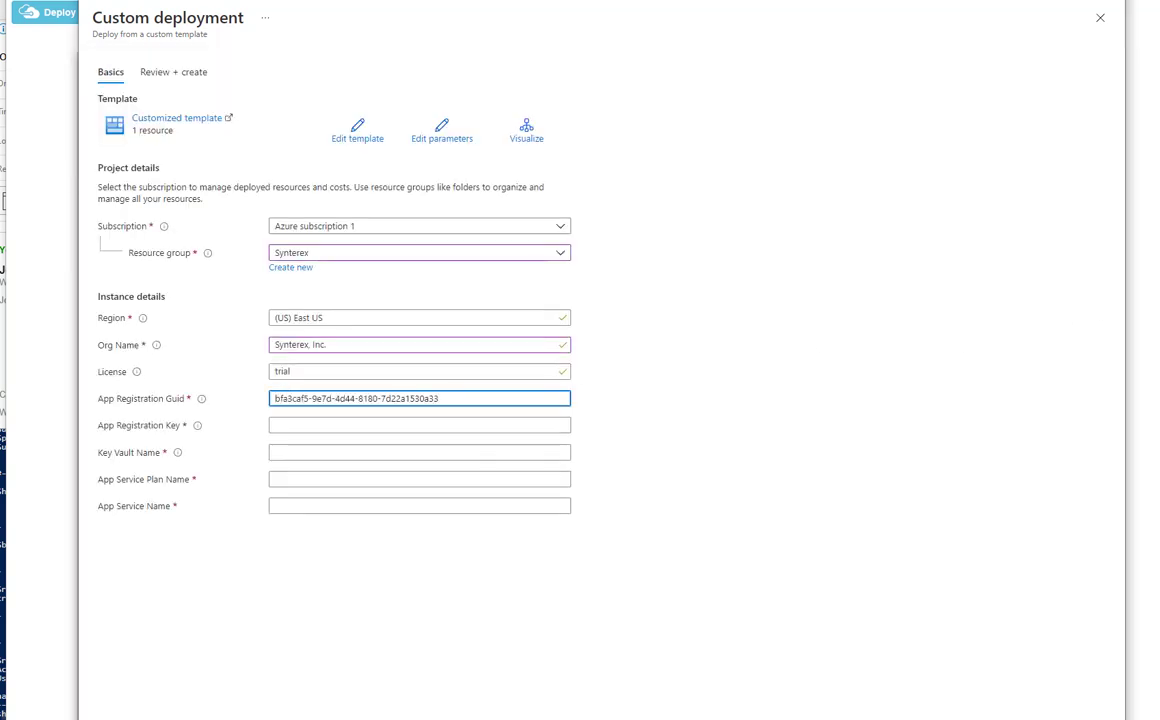
# Paste the app's client secret from the notes into App Registration Key.
pyautogui.hotkey('alt', 'Tab')
pyautogui.moveTo(360, 140); pyautogui.dragTo(163, 141)
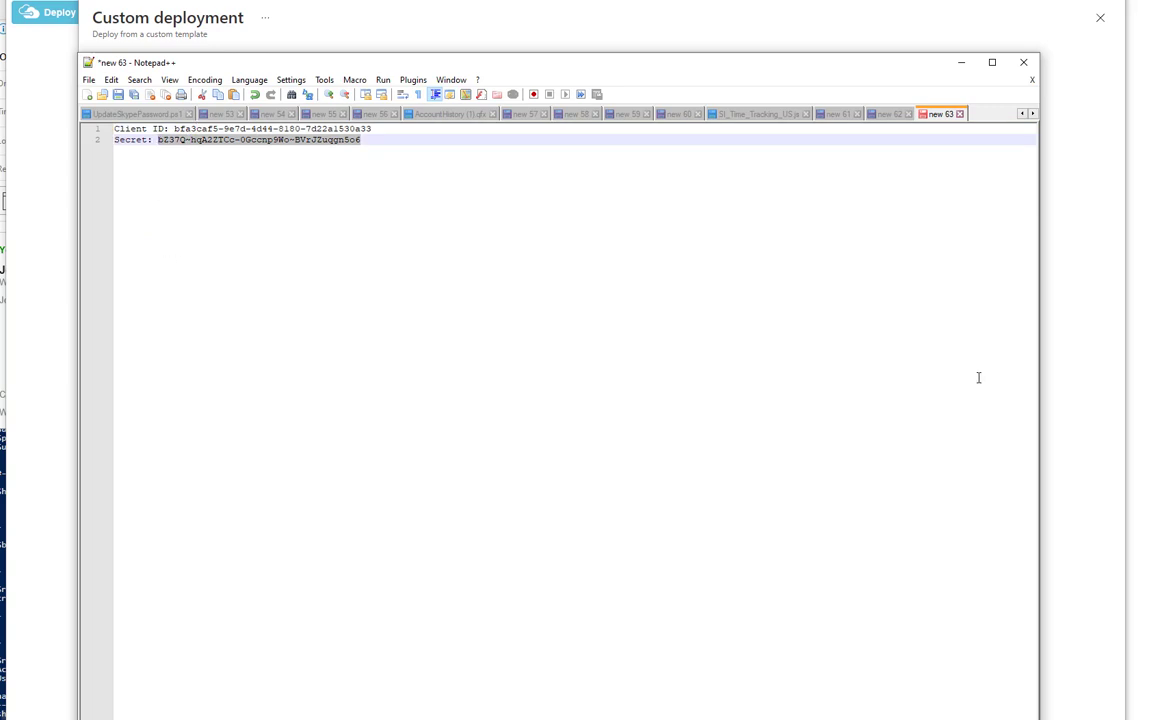
pyautogui.click(1082, 368)
pyautogui.click(308, 425)
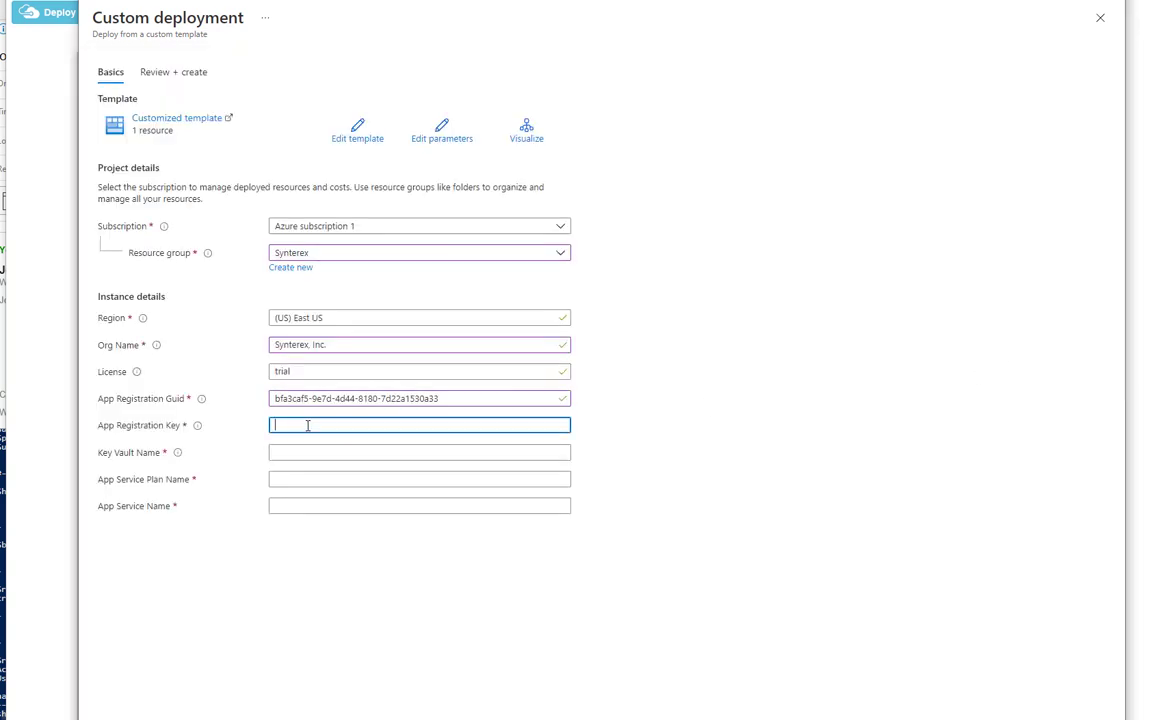
pyautogui.hotkey('ctrl', 'v')
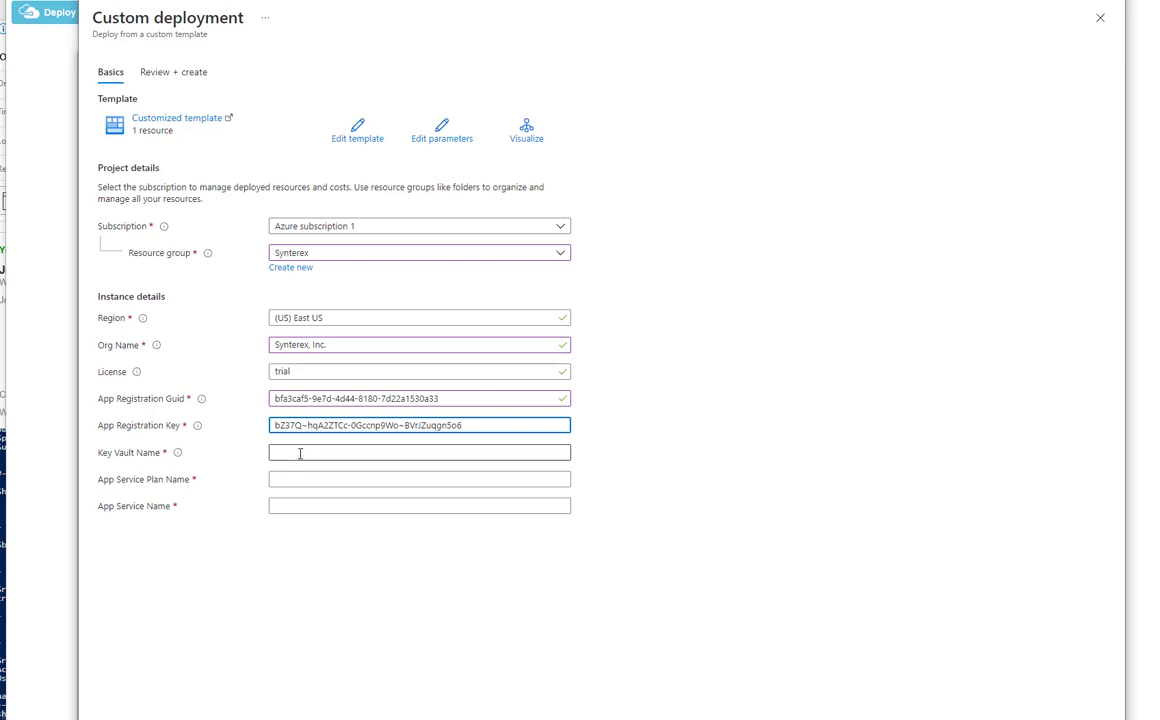
pyautogui.click(300, 453)
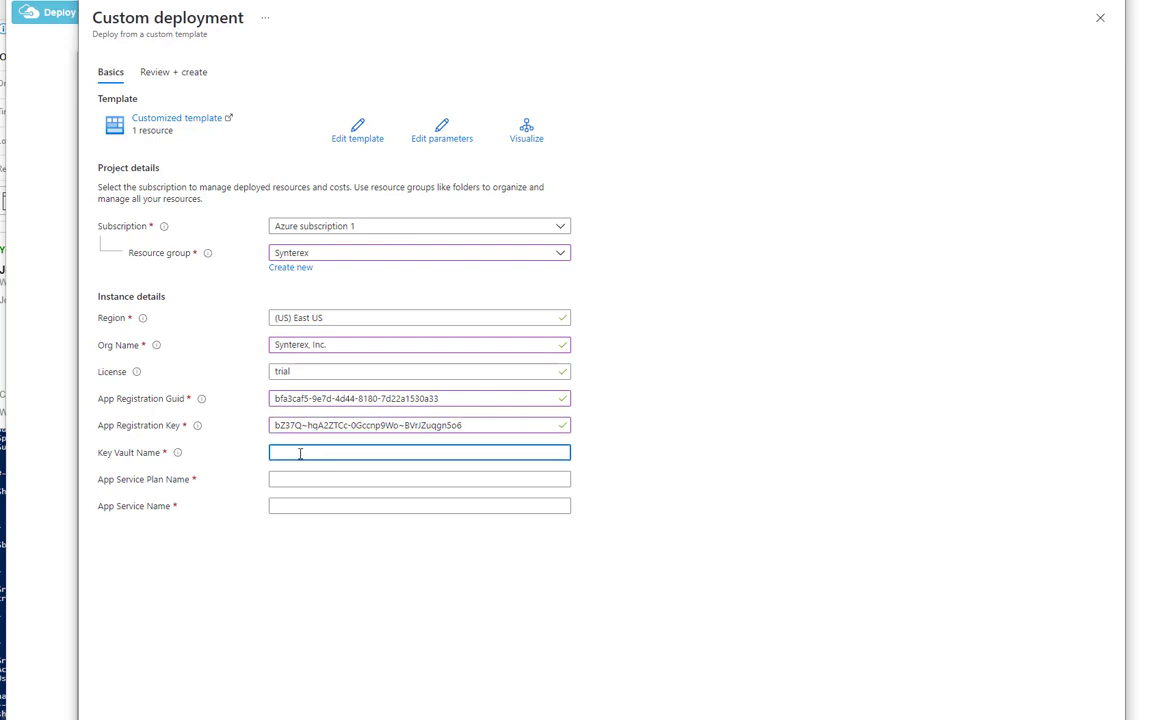
# Enter ScepMan-Vault, Synterex-ASP-Demo and Synterex-SCEPMan-Demo as key vault, plan and app service names.
pyautogui.click(302, 480)
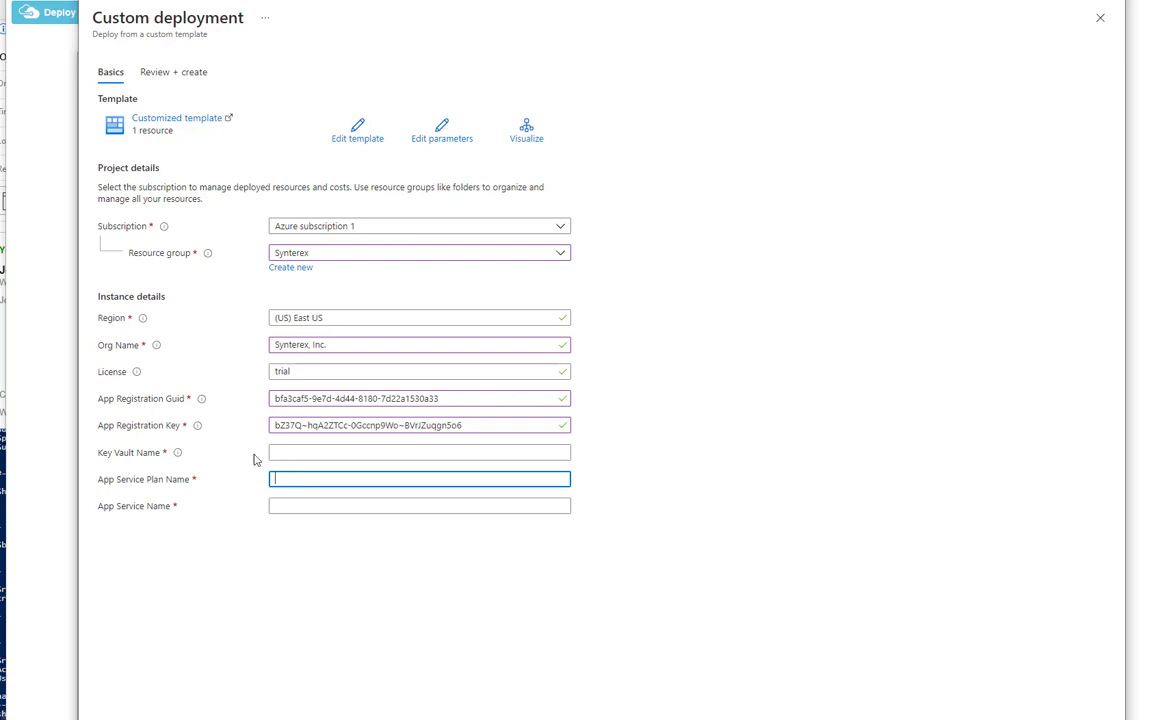
pyautogui.moveTo(177, 454)
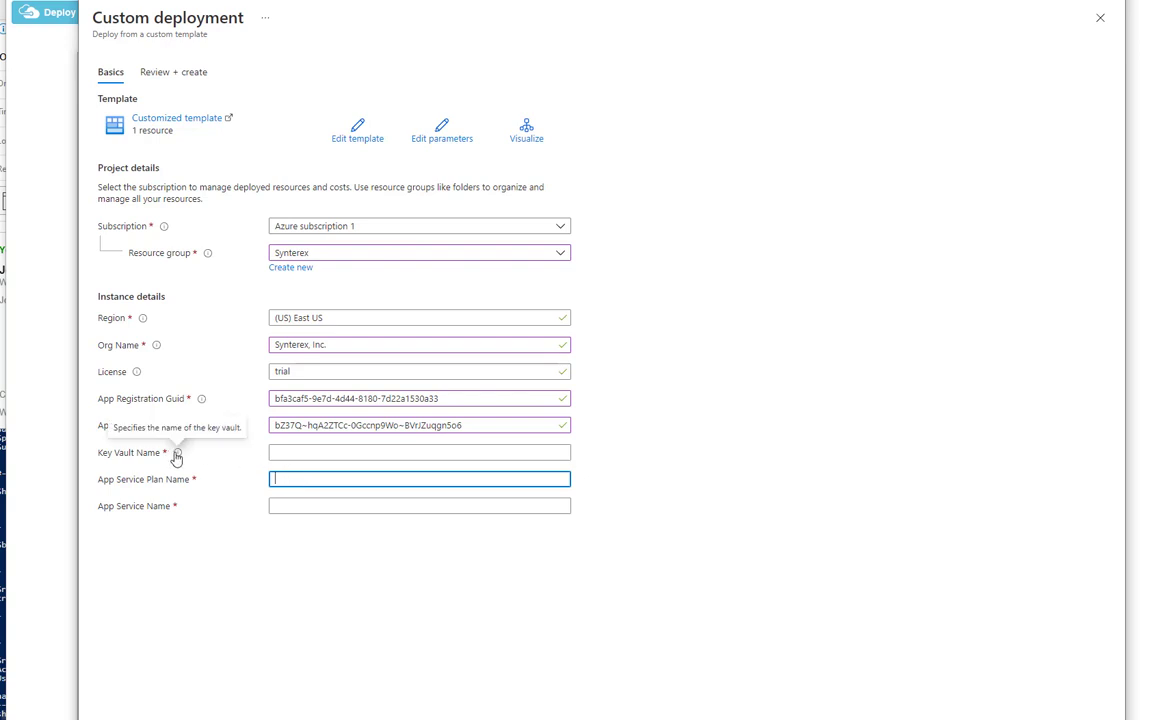
pyautogui.click(340, 451)
pyautogui.write('Sce')
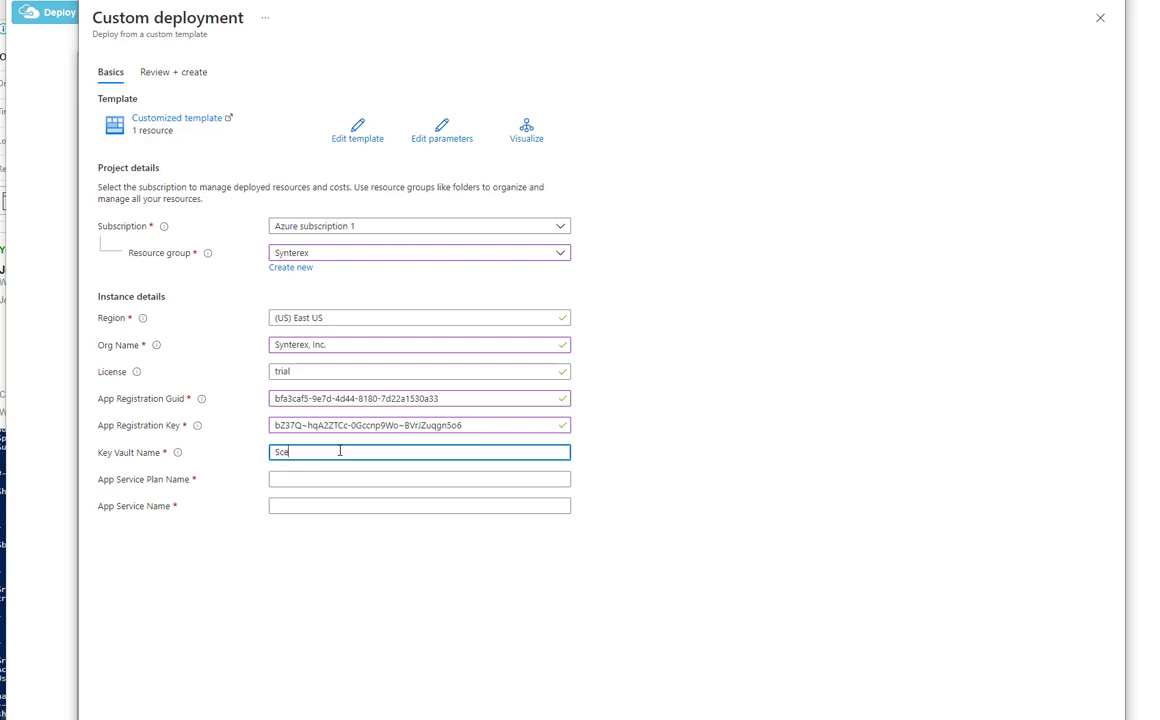
pyautogui.write('pMan-Vault')
pyautogui.press('Tab')
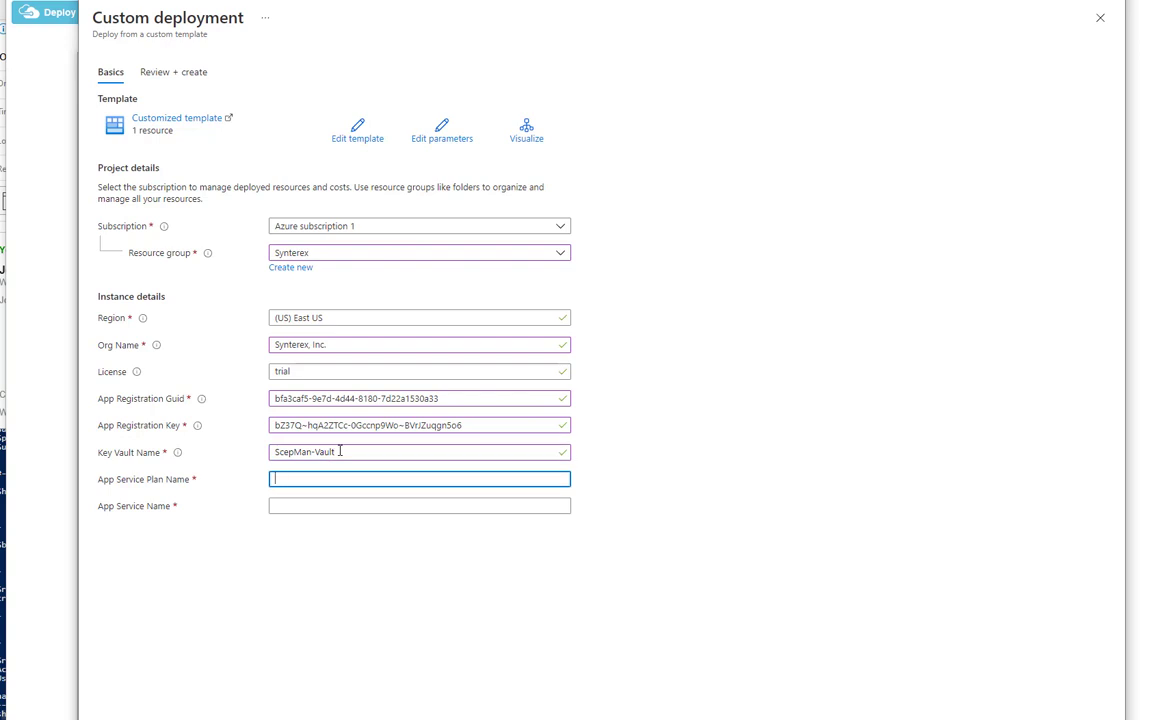
pyautogui.write('Synterex-ASP-Demo')
pyautogui.press('Tab')
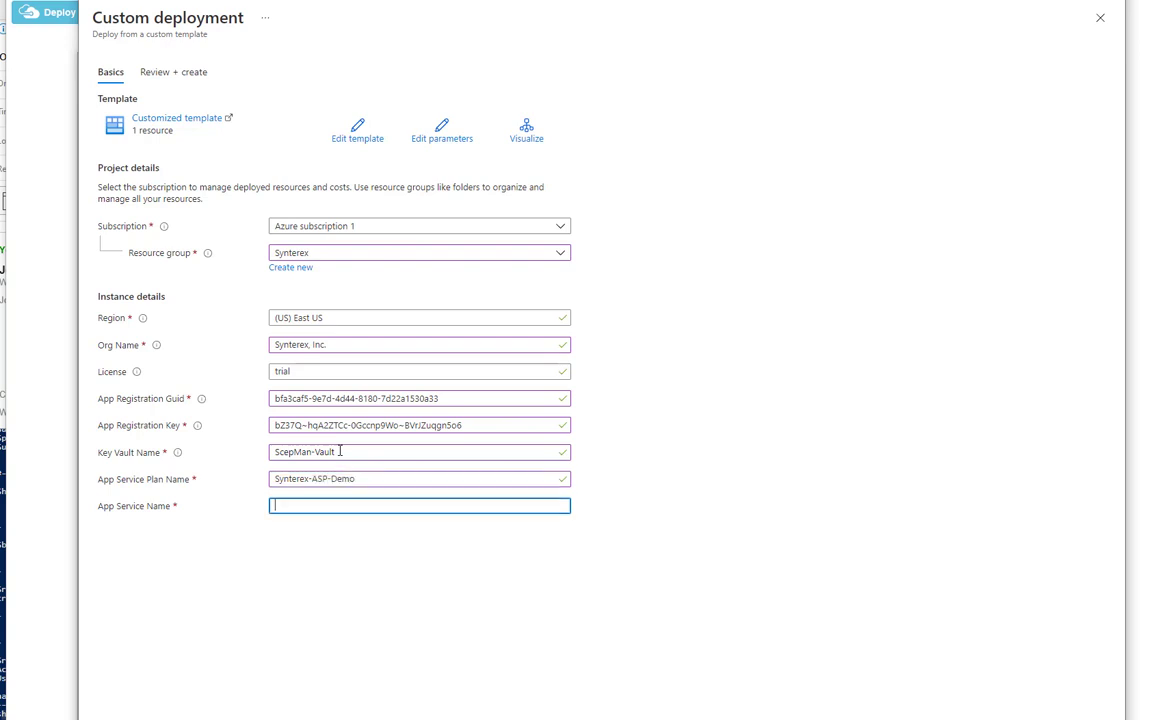
pyautogui.write('Synterex-SCEPMan-Demo')
# Submit the template deployment and, once complete, go back to the portal home page.
pyautogui.click(143, 718)
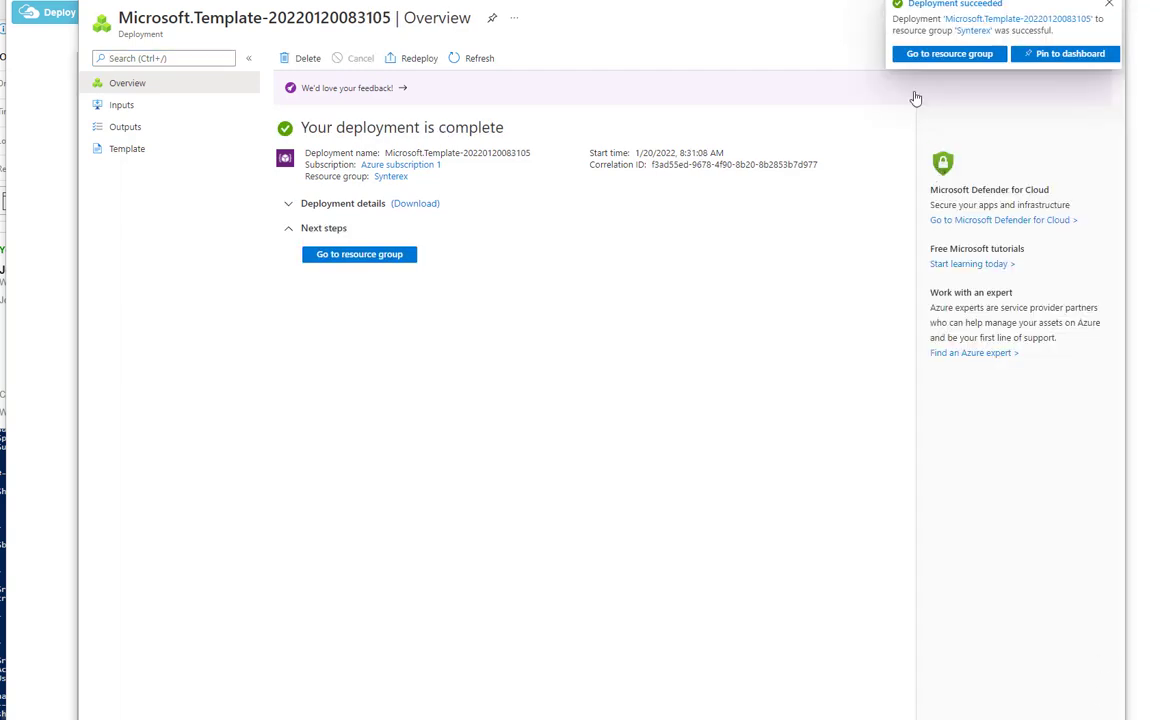
pyautogui.click(113, 5)
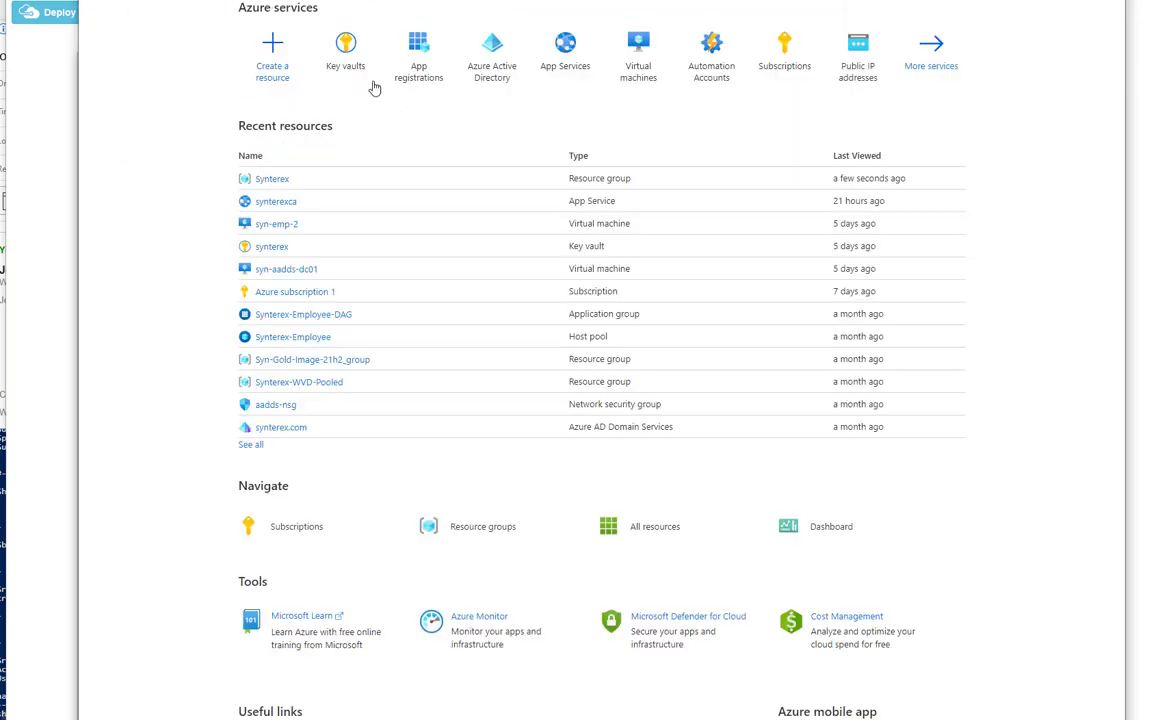
# Check the Scepman-Demo key vault, then browse the Scepman-Demo app's SCEPman status page.
pyautogui.click(330, 55)
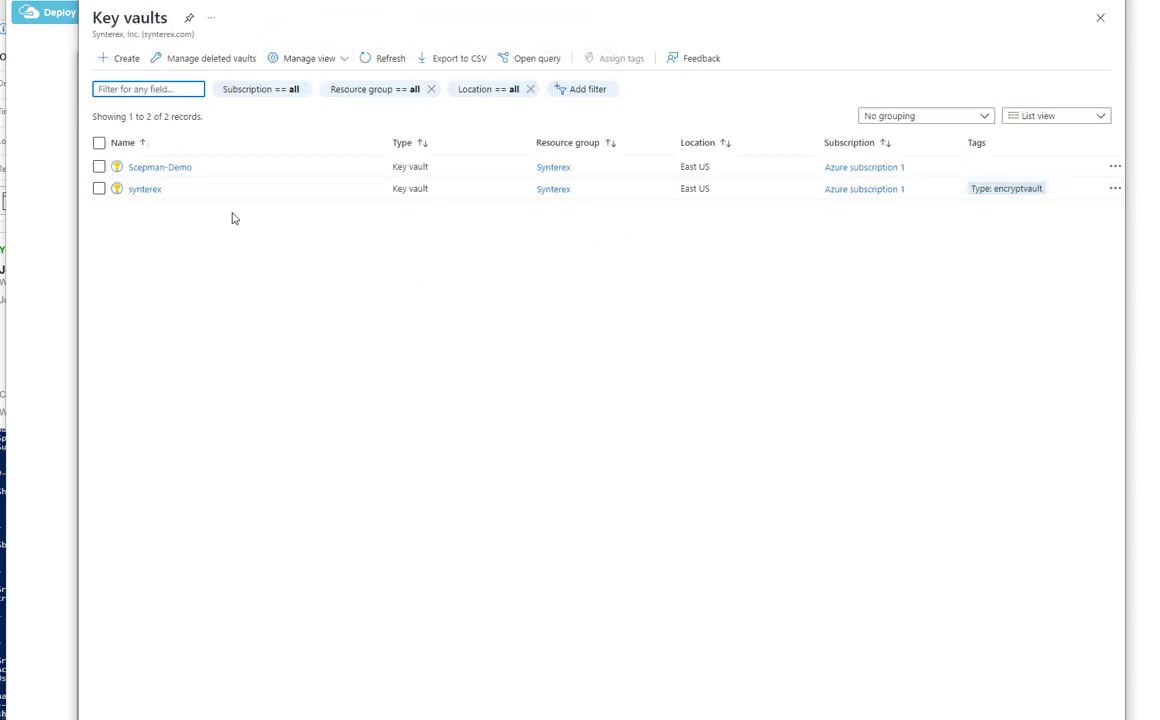
pyautogui.moveTo(176, 172)
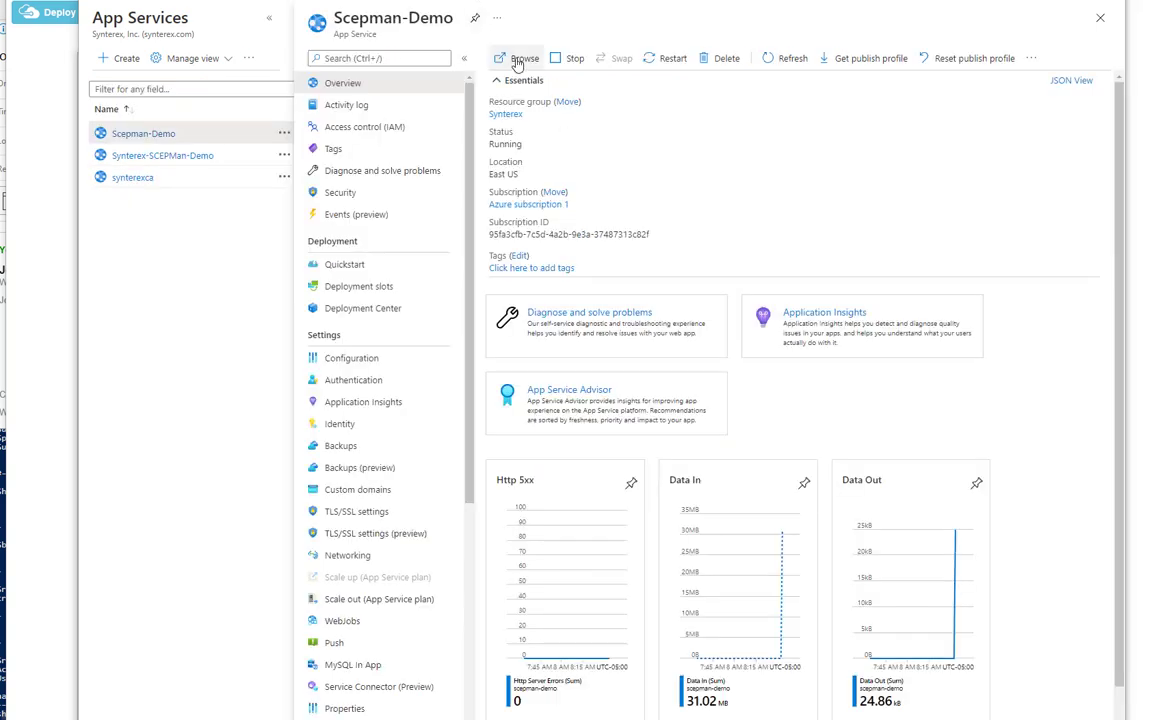
pyautogui.click(524, 58)
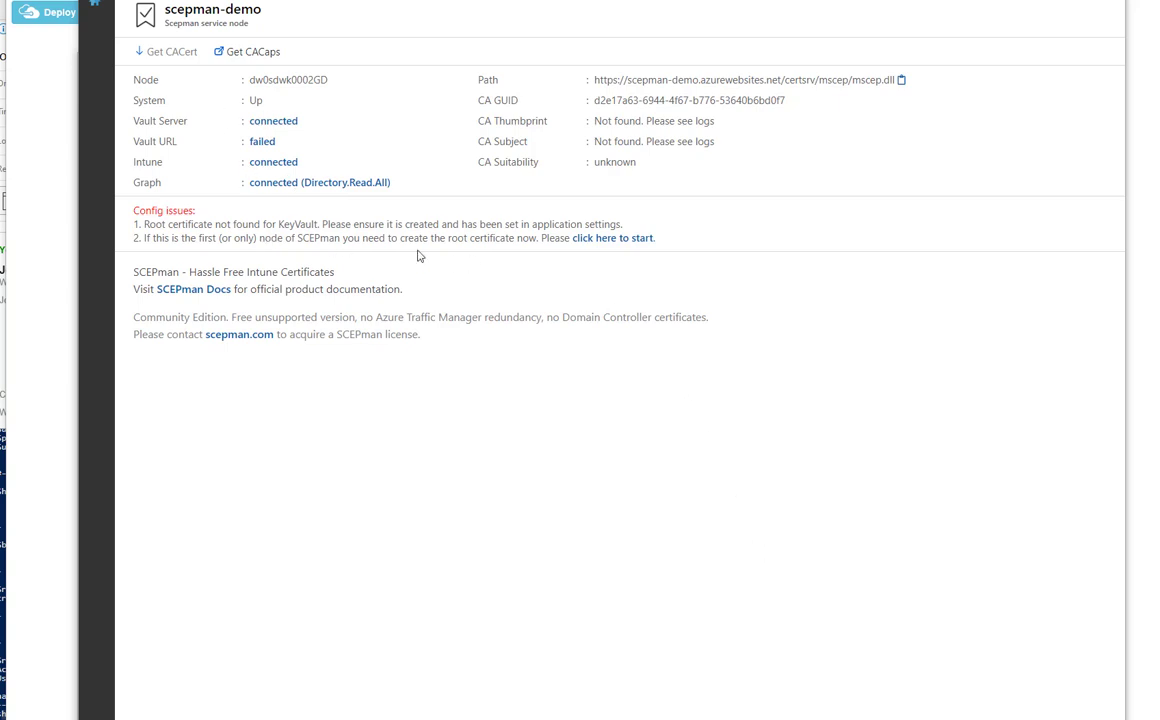
# Create the SCEPman root certificate as the first node, then return to the Azure portal.
pyautogui.click(620, 240)
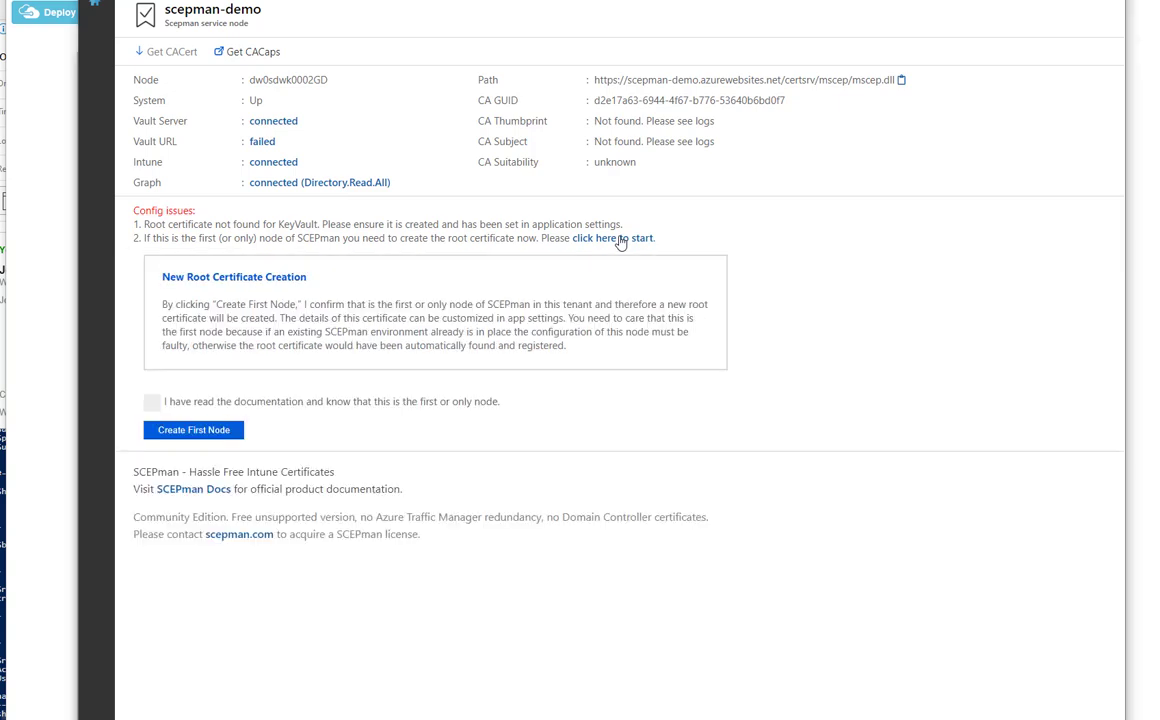
pyautogui.click(151, 403)
pyautogui.click(188, 433)
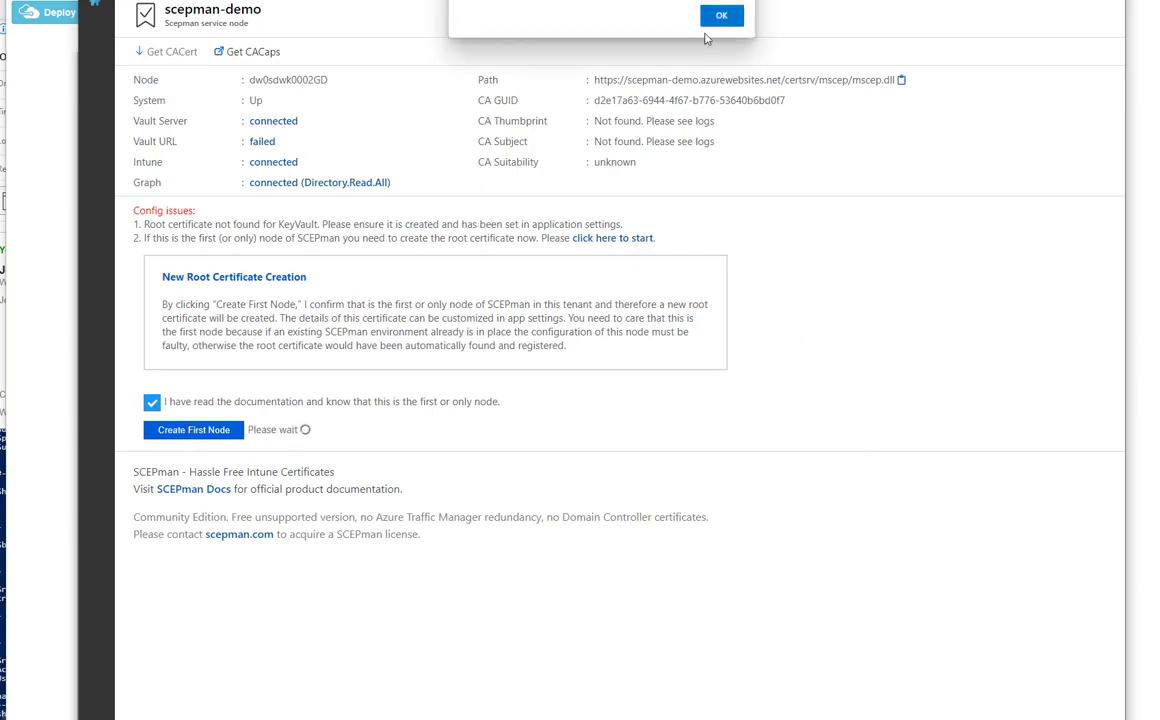
pyautogui.click(719, 16)
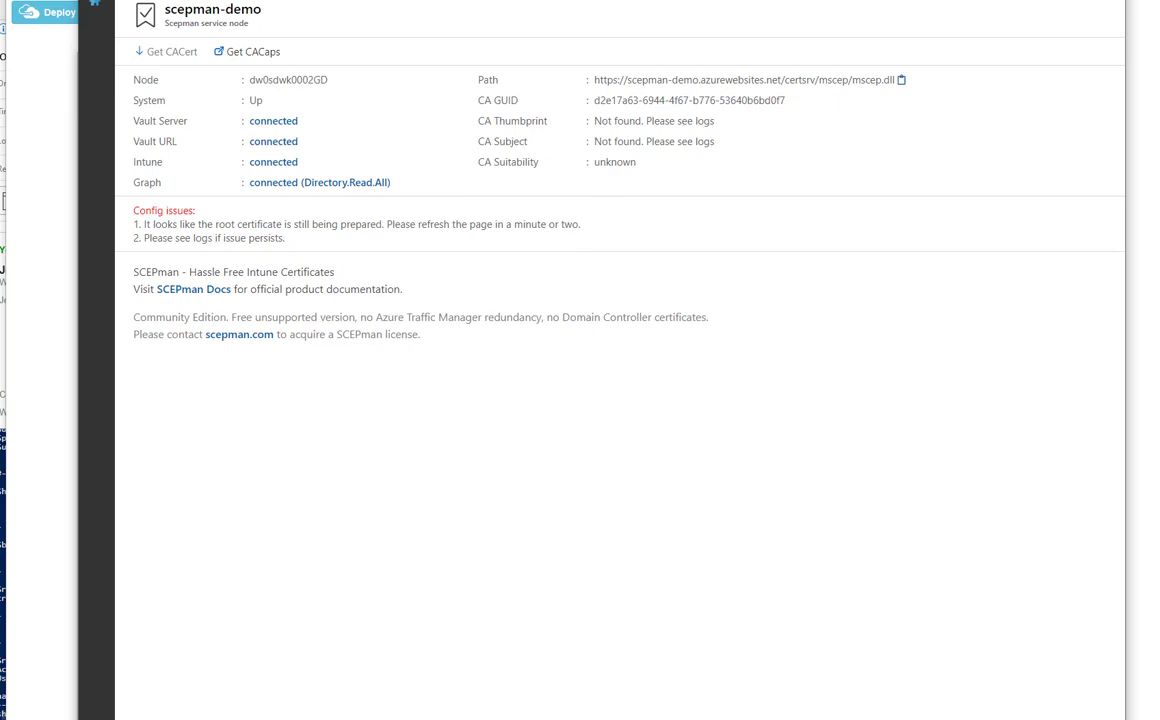
pyautogui.hotkey('ctrl', 'shift', 'Tab')
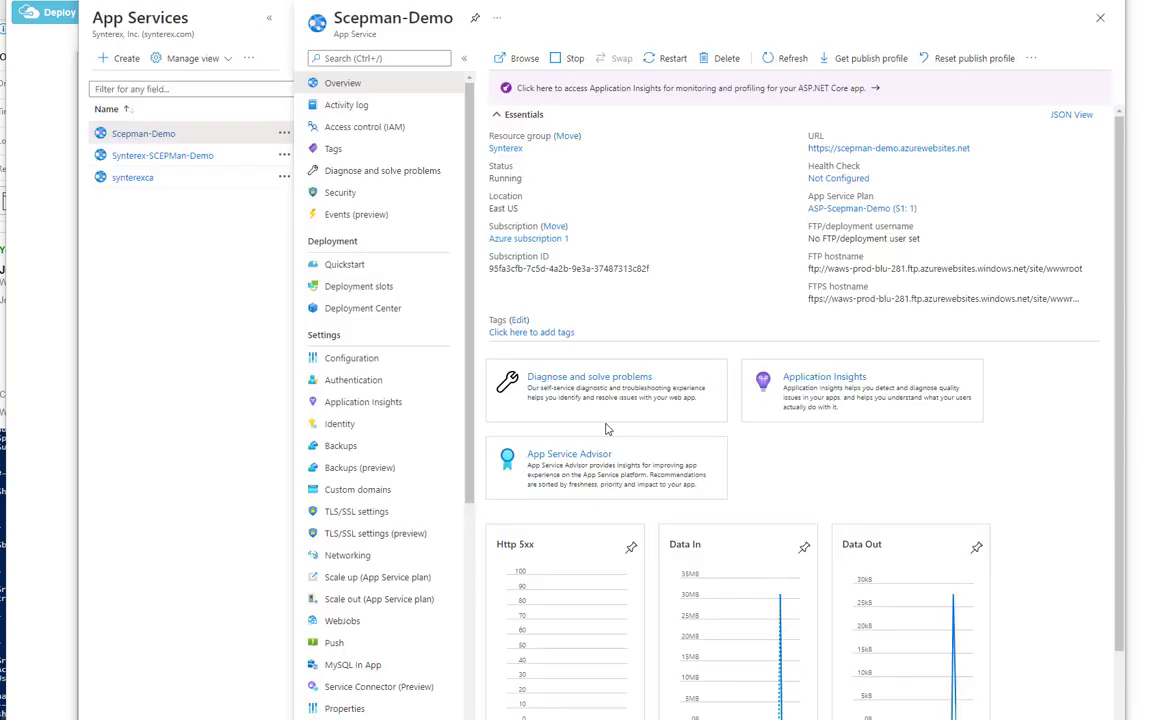
# Open the Custom domains page of the Scepman-Demo app service.
pyautogui.click(385, 487)
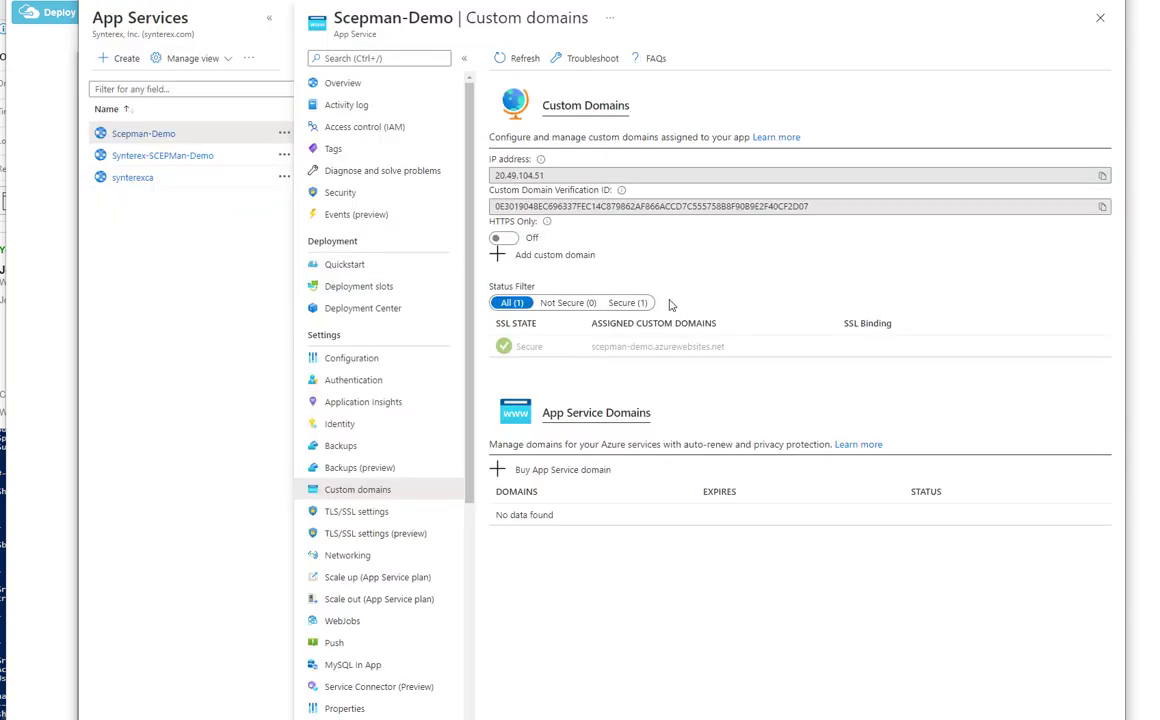
# Validate ca.synterex.com as a custom domain, finding it already bound to the synterexca app.
pyautogui.click(555, 256)
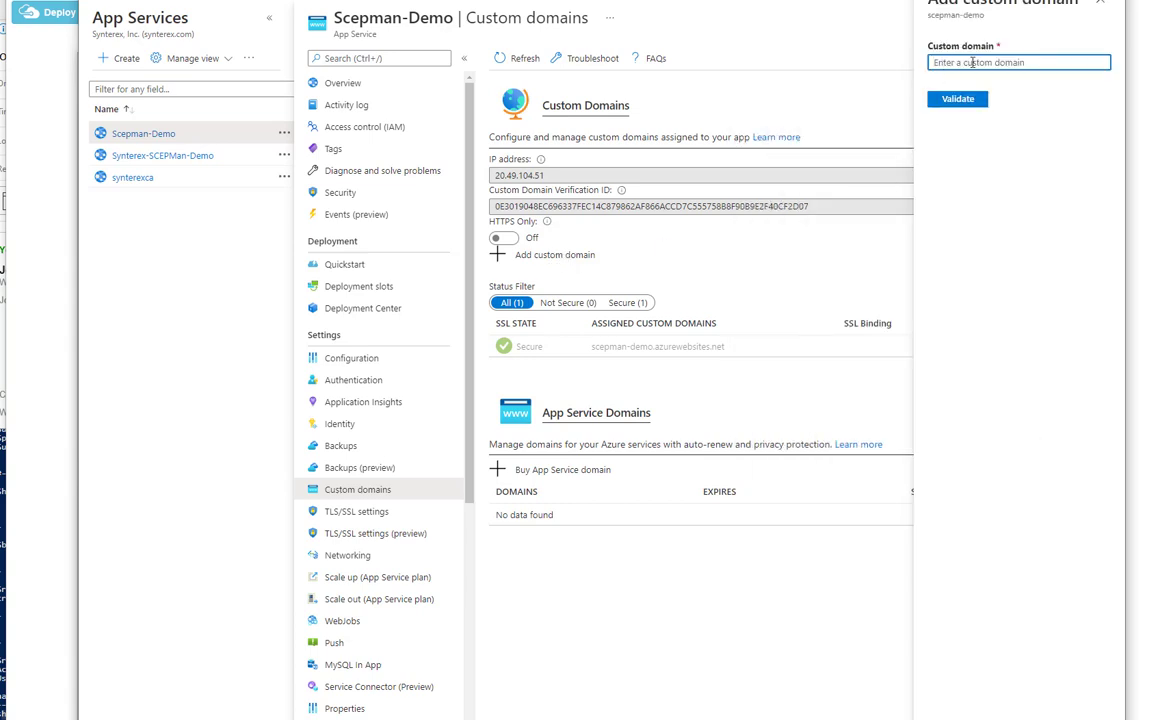
pyautogui.write('synterex')
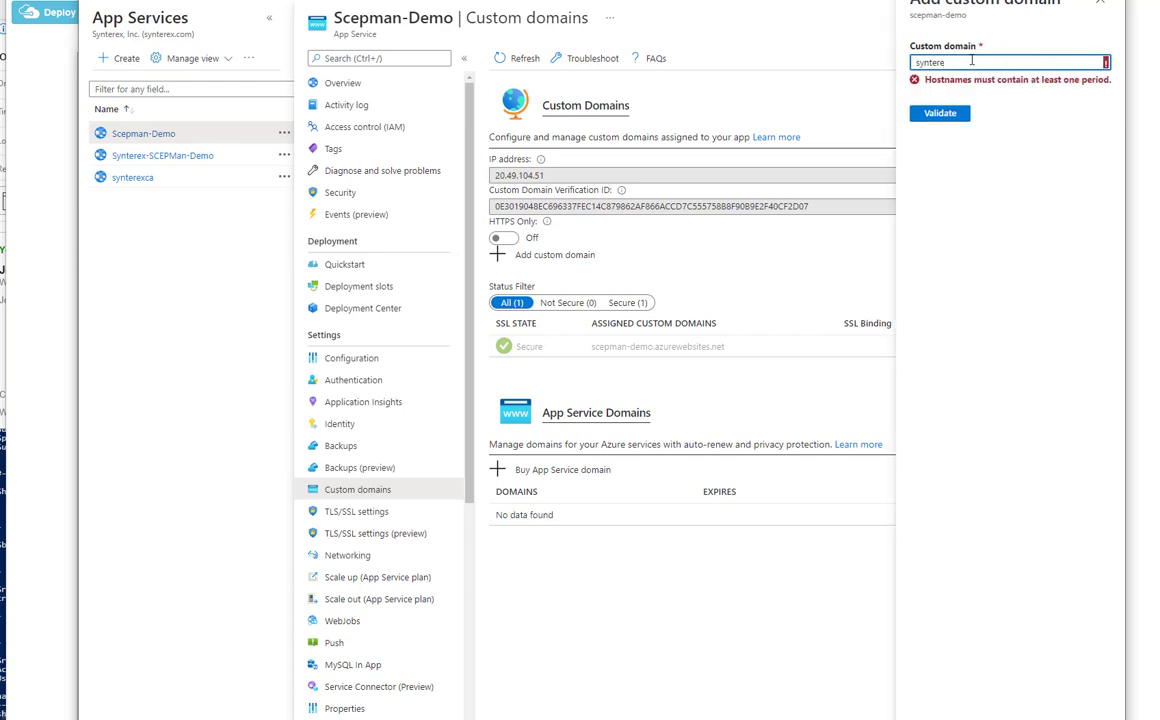
pyautogui.hotkey('ctrl', 'a')
pyautogui.press('BackSpace')
pyautogui.write('ca.synterex.com')
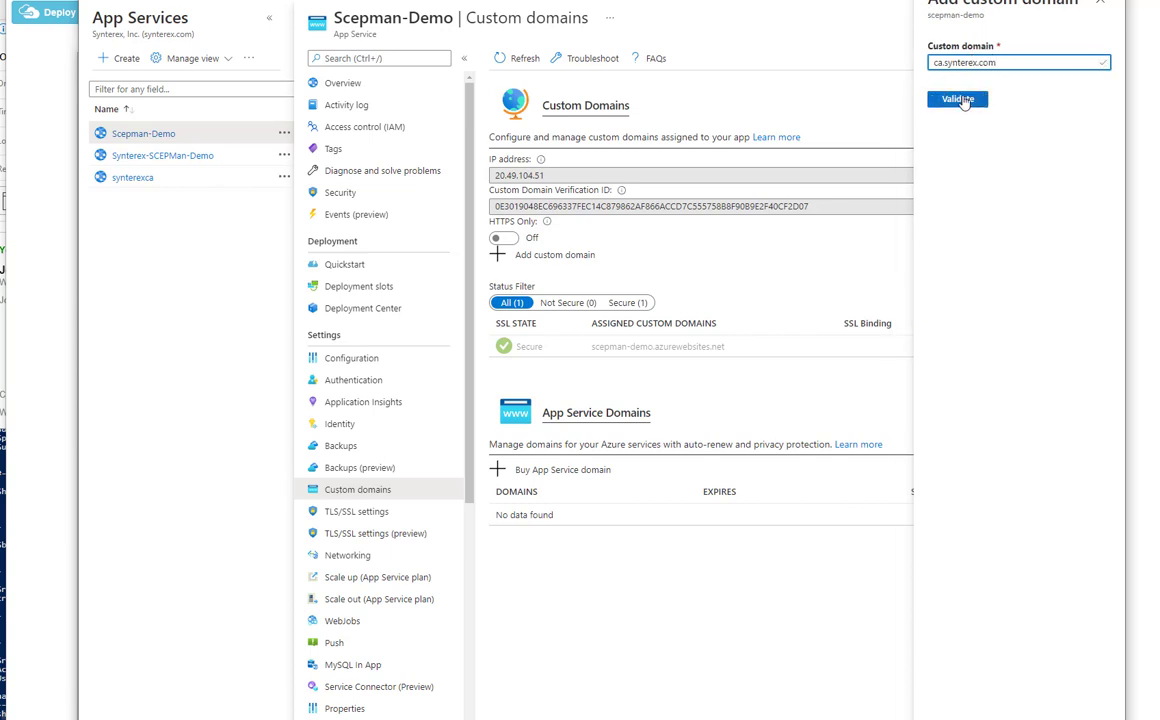
pyautogui.click(960, 100)
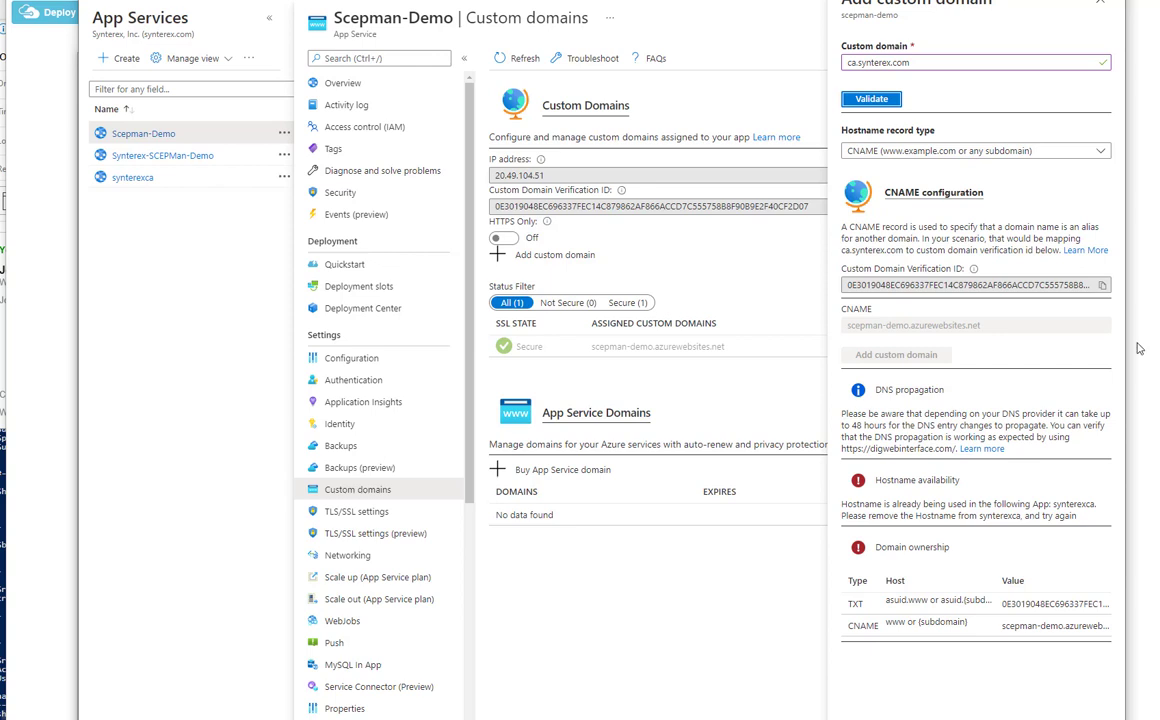
pyautogui.moveTo(975, 270)
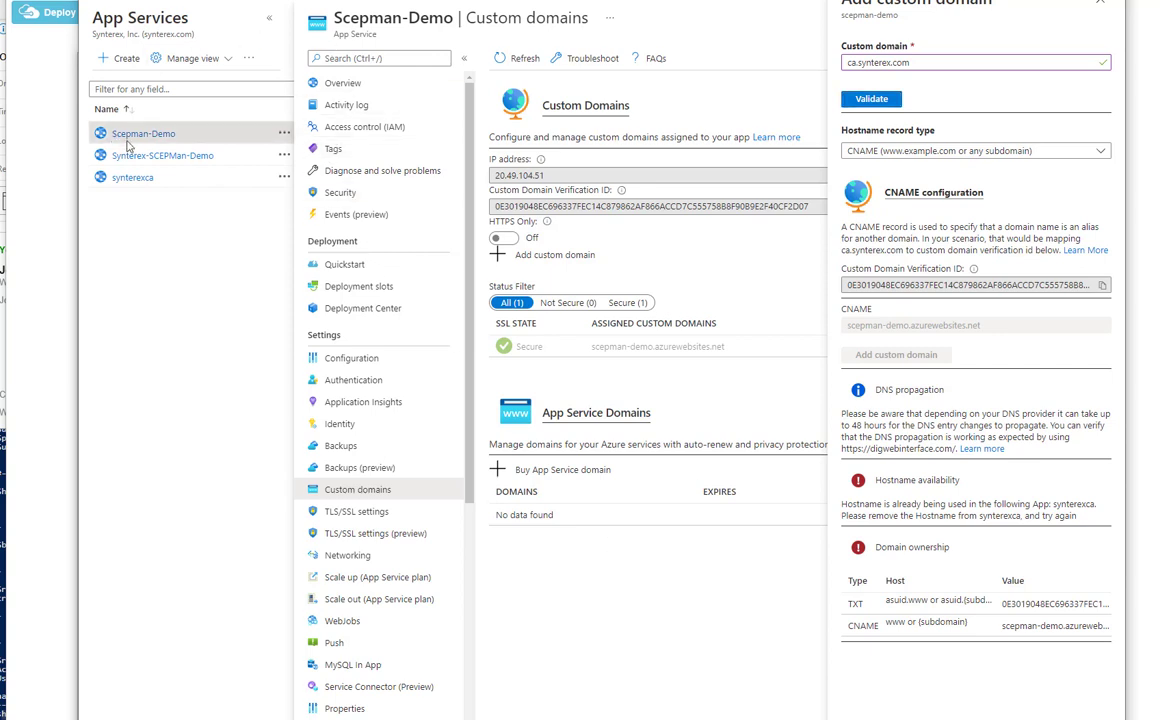
# Open the synterexca app's TLS/SSL settings showing its ca.synterex.com SNI binding.
pyautogui.click(131, 177)
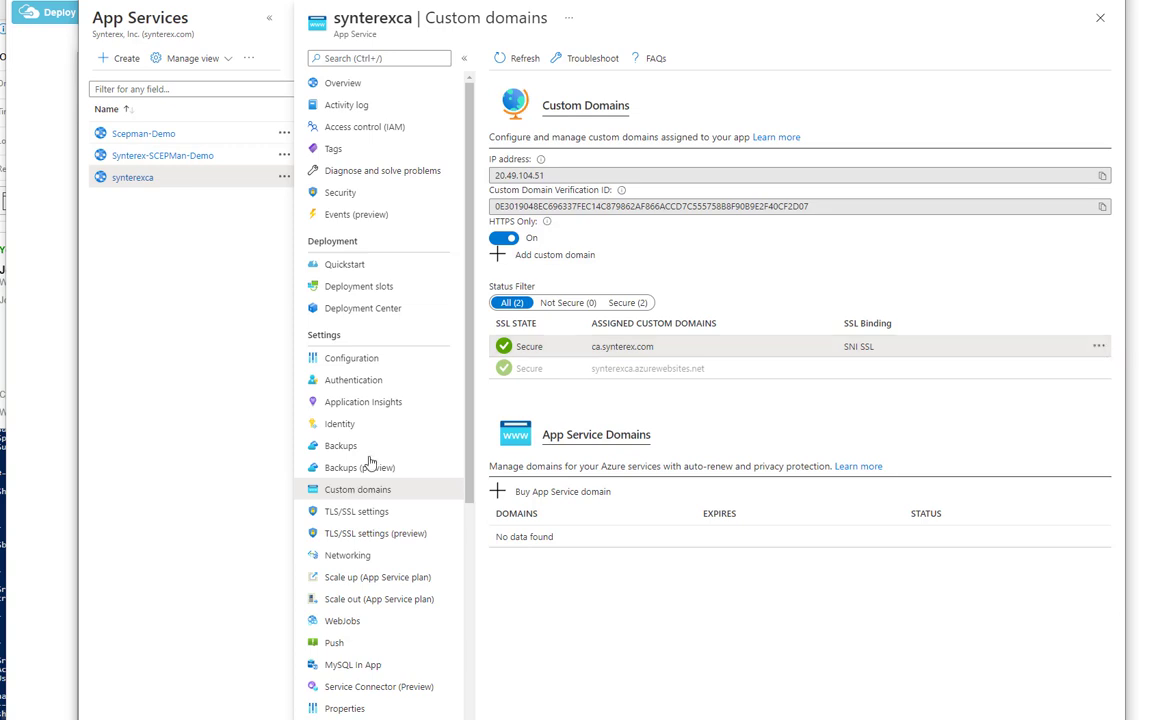
pyautogui.click(358, 515)
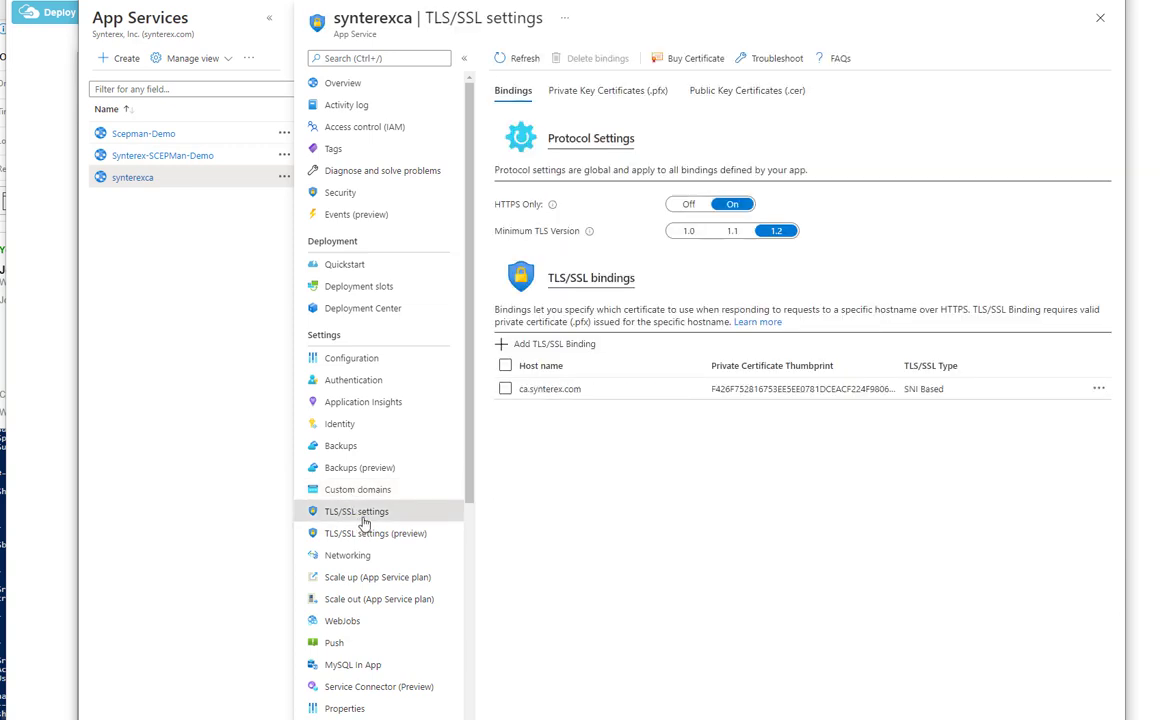